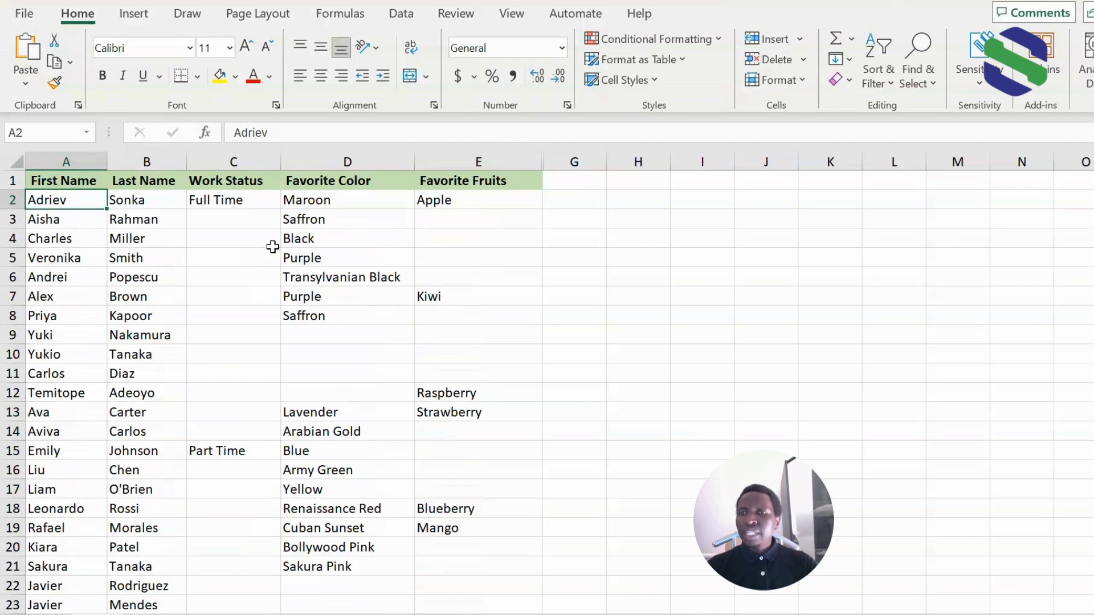
Step: Enter "Full time" as the work status in cells C3, C4 and C5
{"action": "left_click", "coordinate": [253, 223]}
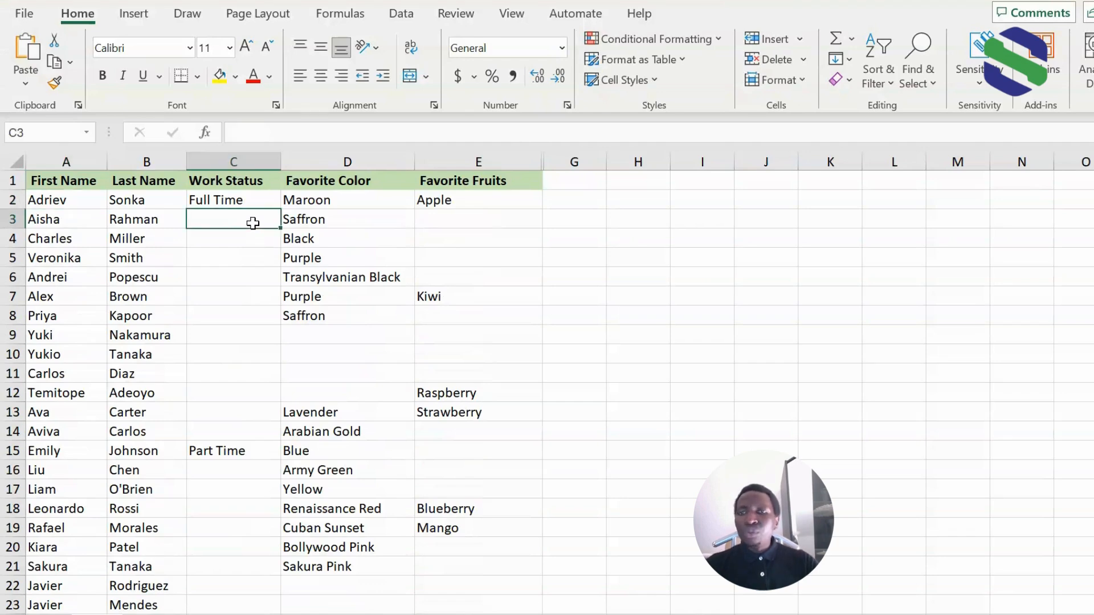
{"action": "type", "text": "Full time"}
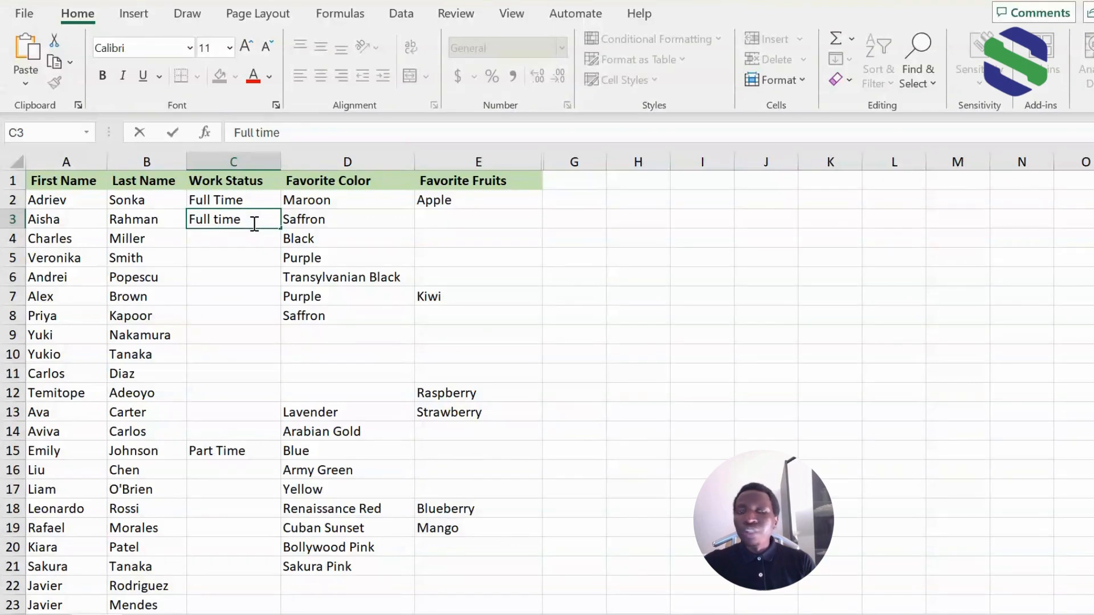
{"action": "key", "text": "Return"}
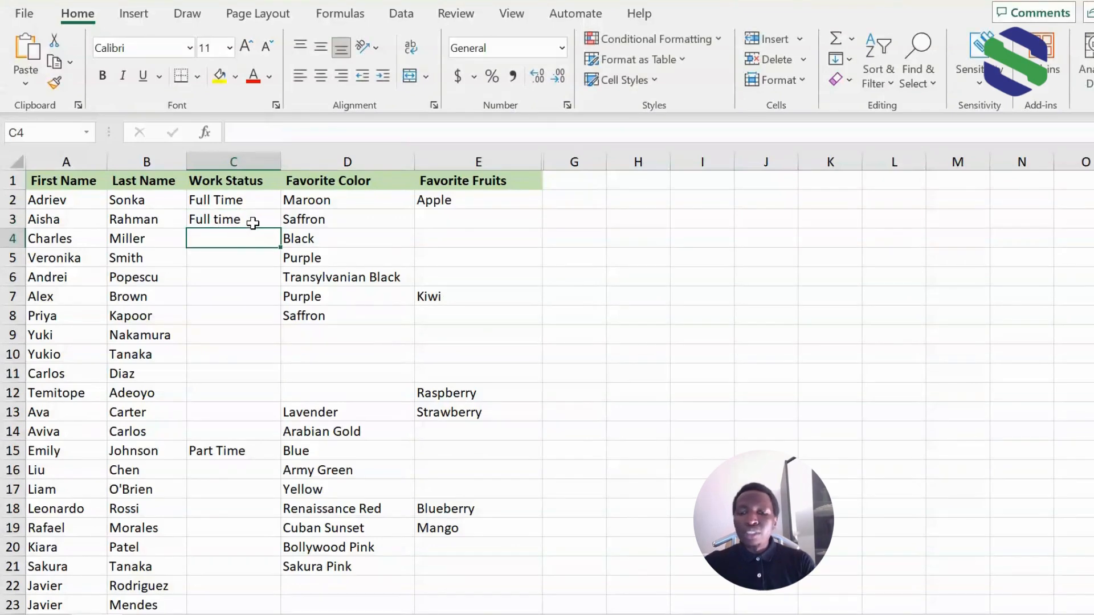
{"action": "type", "text": "Full time"}
{"action": "key", "text": "Return"}
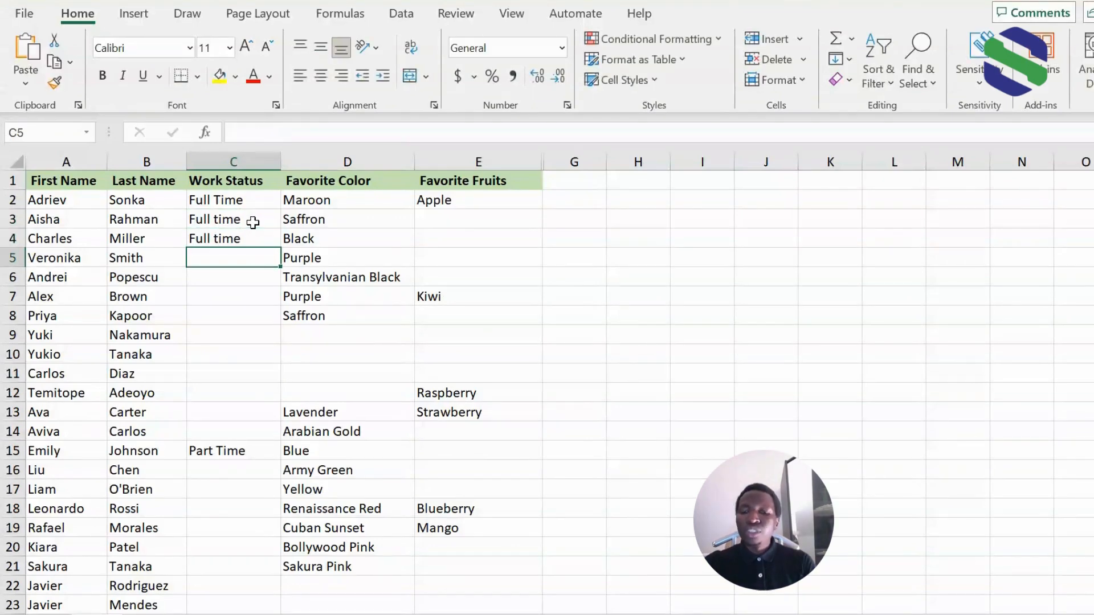
{"action": "type", "text": "Full time"}
{"action": "key", "text": "Return"}
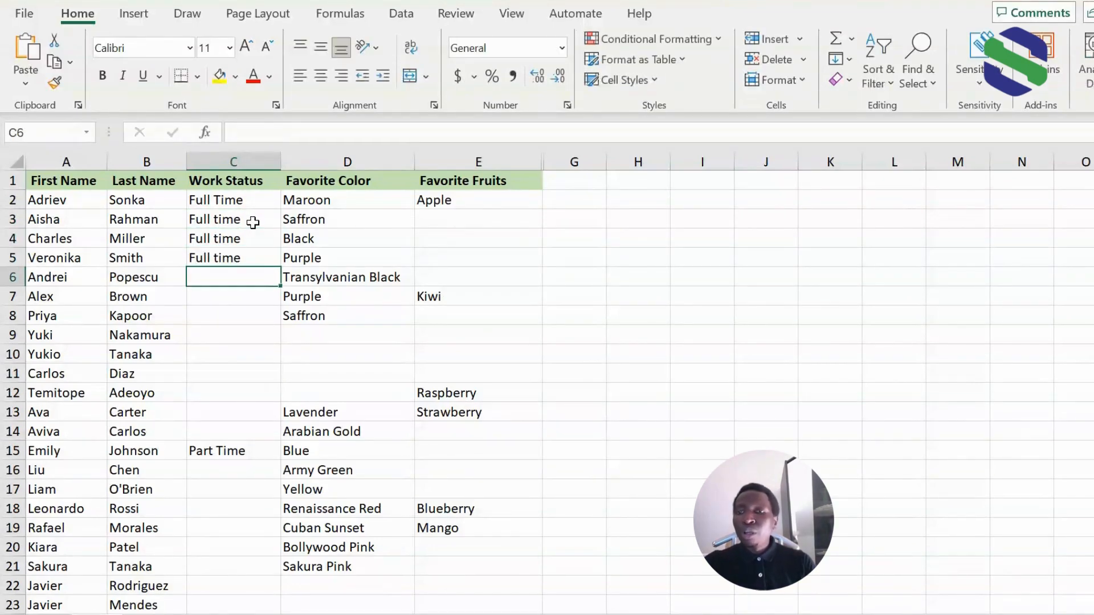
Step: Clear the manually entered work statuses from cells C3 to C5
{"action": "scroll", "coordinate": [262, 285], "scroll_direction": "down", "scroll_amount": 6}
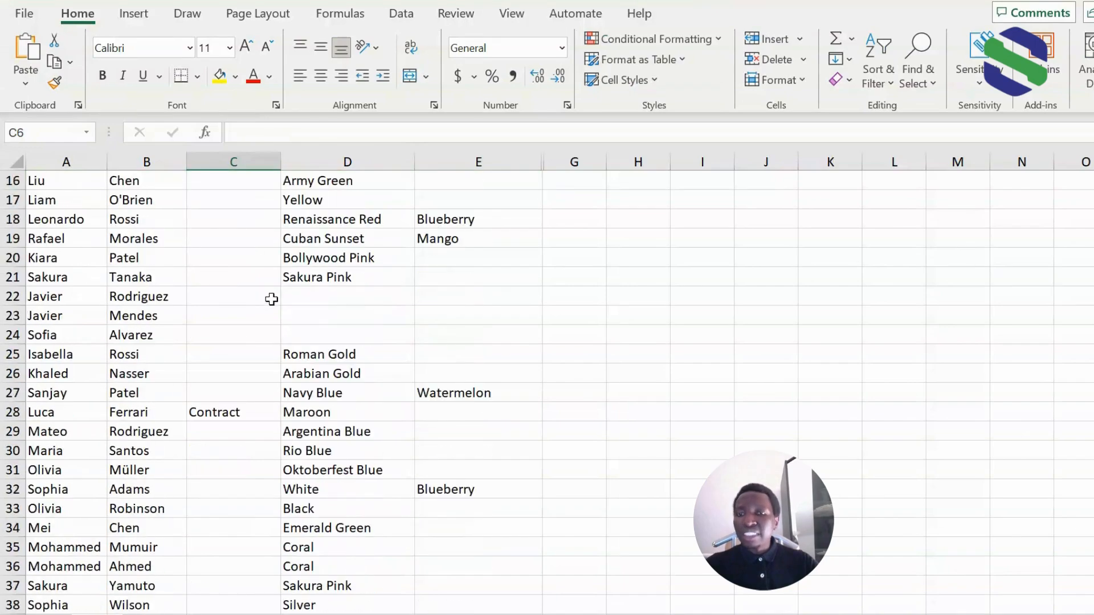
{"action": "scroll", "coordinate": [278, 318], "scroll_direction": "down", "scroll_amount": 4}
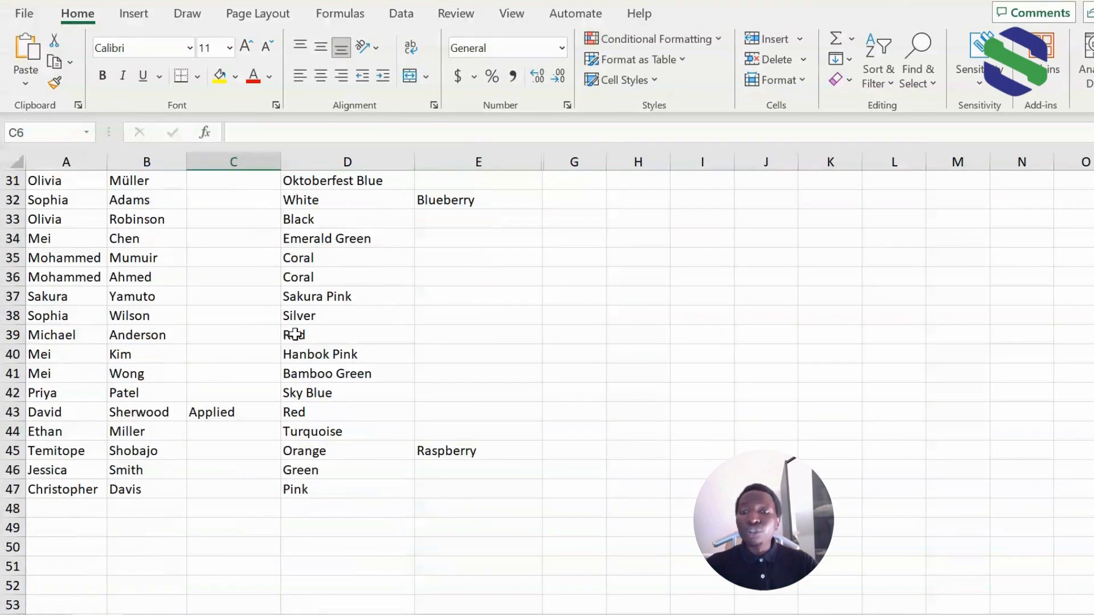
{"action": "scroll", "coordinate": [299, 330], "scroll_direction": "up", "scroll_amount": 4}
{"action": "scroll", "coordinate": [294, 328], "scroll_direction": "up", "scroll_amount": 6}
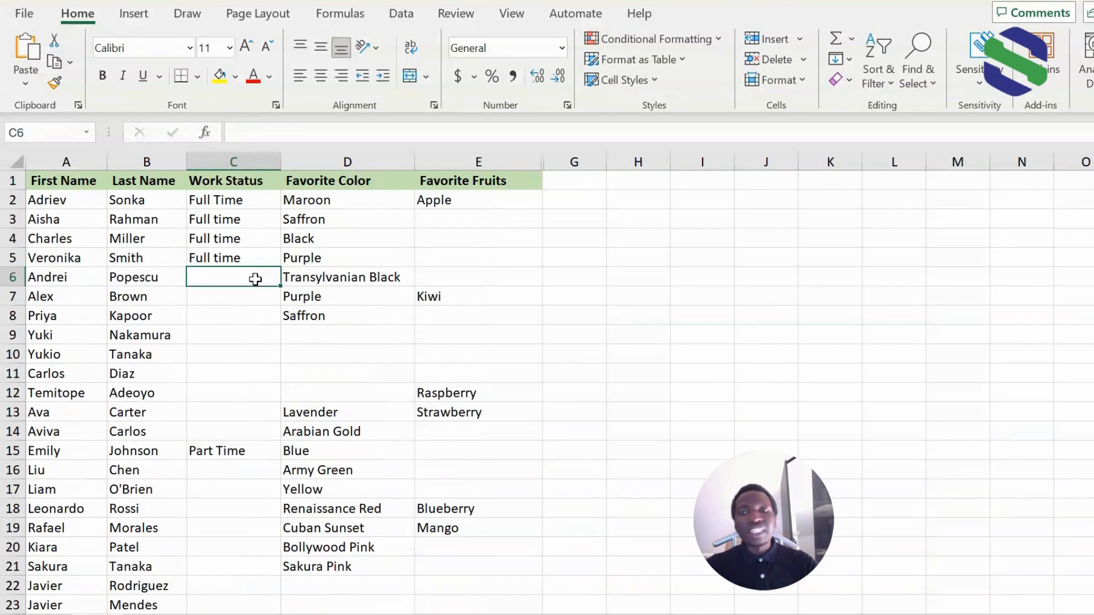
{"action": "left_click_drag", "start_coordinate": [254, 222], "coordinate": [252, 254]}
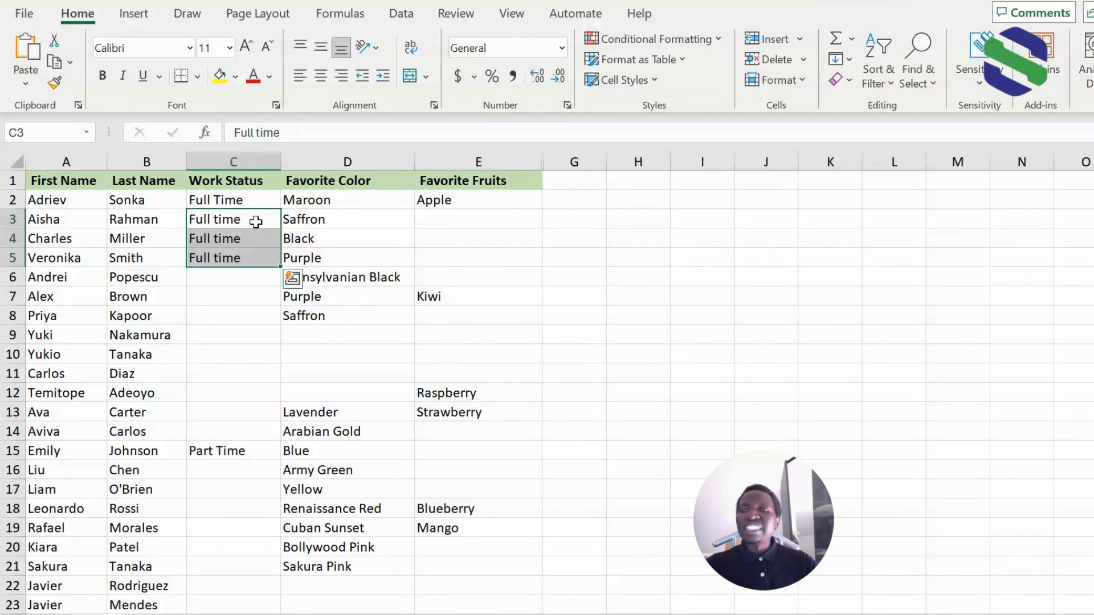
{"action": "left_click_drag", "start_coordinate": [255, 222], "coordinate": [251, 254]}
{"action": "key", "text": "Delete"}
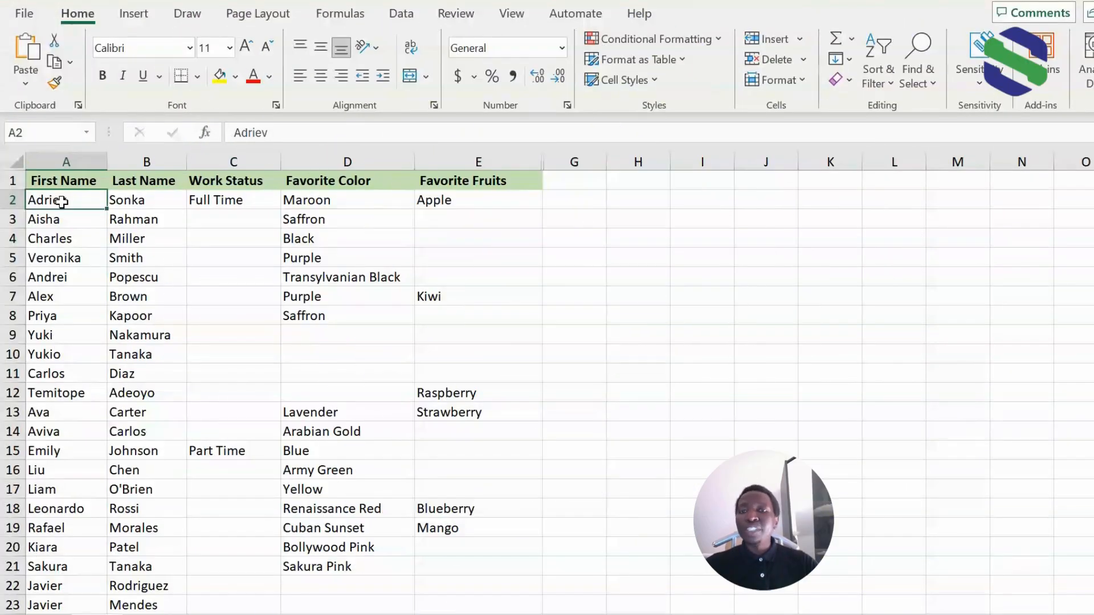
Step: Select all blank cells in the table using Go To Special with the Blanks option
{"action": "scroll", "coordinate": [243, 288], "scroll_direction": "down", "scroll_amount": 9}
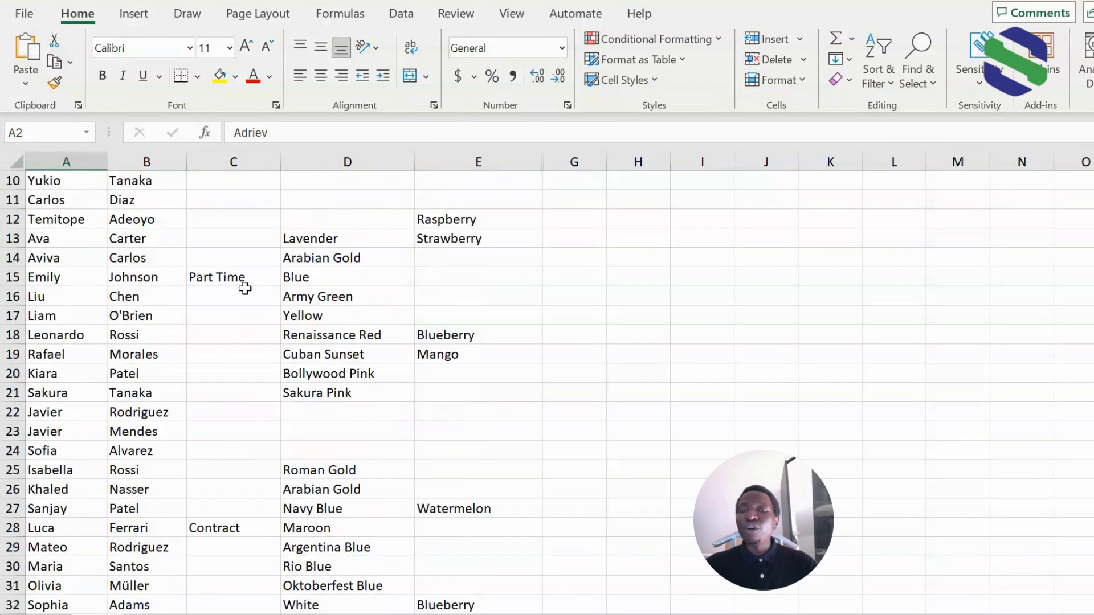
{"action": "scroll", "coordinate": [244, 296], "scroll_direction": "up", "scroll_amount": 9}
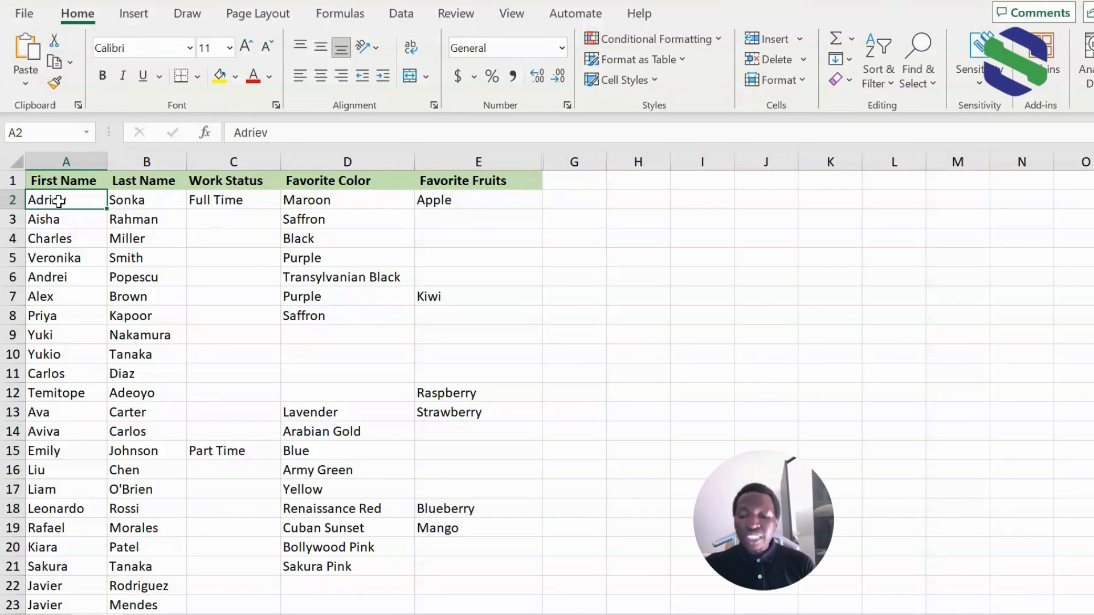
{"action": "key", "text": "alt"}
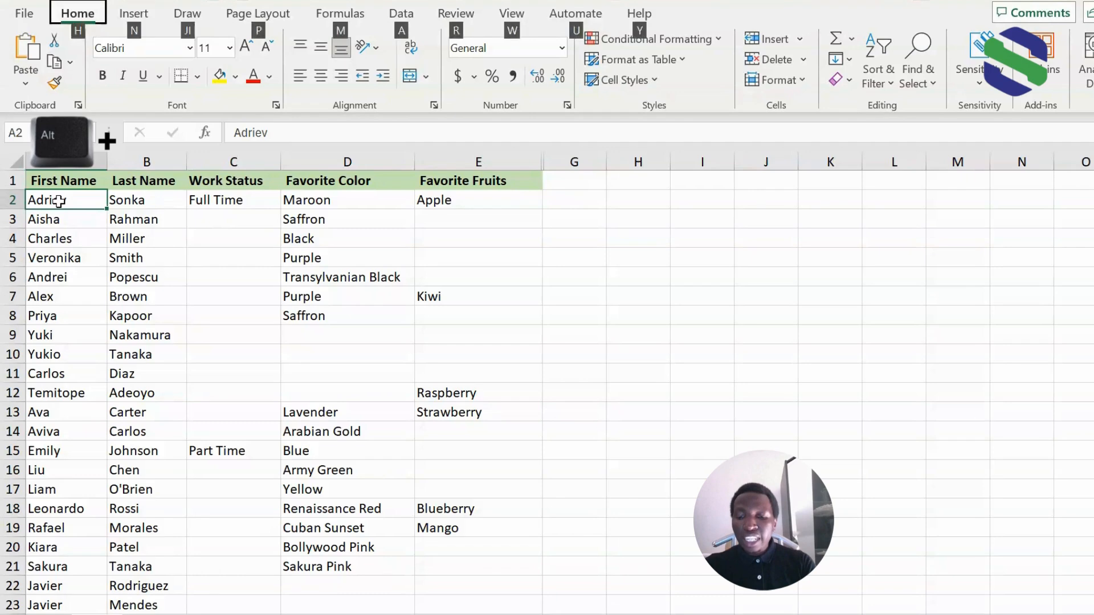
{"action": "key", "text": "h"}
{"action": "key", "text": "f"}
{"action": "key", "text": "d"}
{"action": "key", "text": "s"}
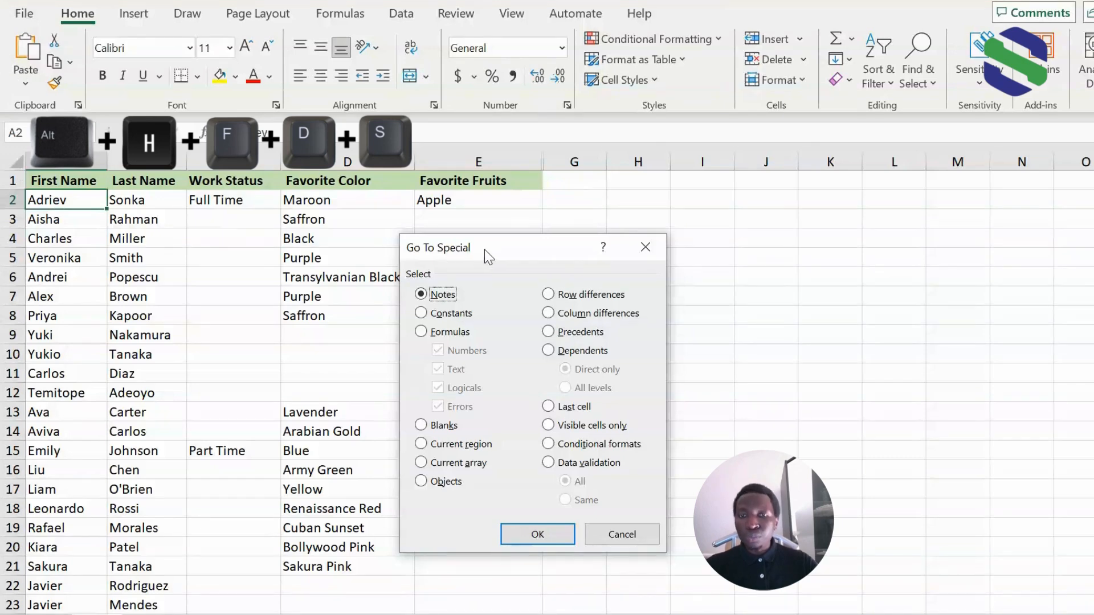
{"action": "mouse_move", "coordinate": [484, 249]}
{"action": "left_mouse_down"}
{"action": "mouse_move", "coordinate": [484, 275]}
{"action": "mouse_move", "coordinate": [489, 253]}
{"action": "left_mouse_up"}
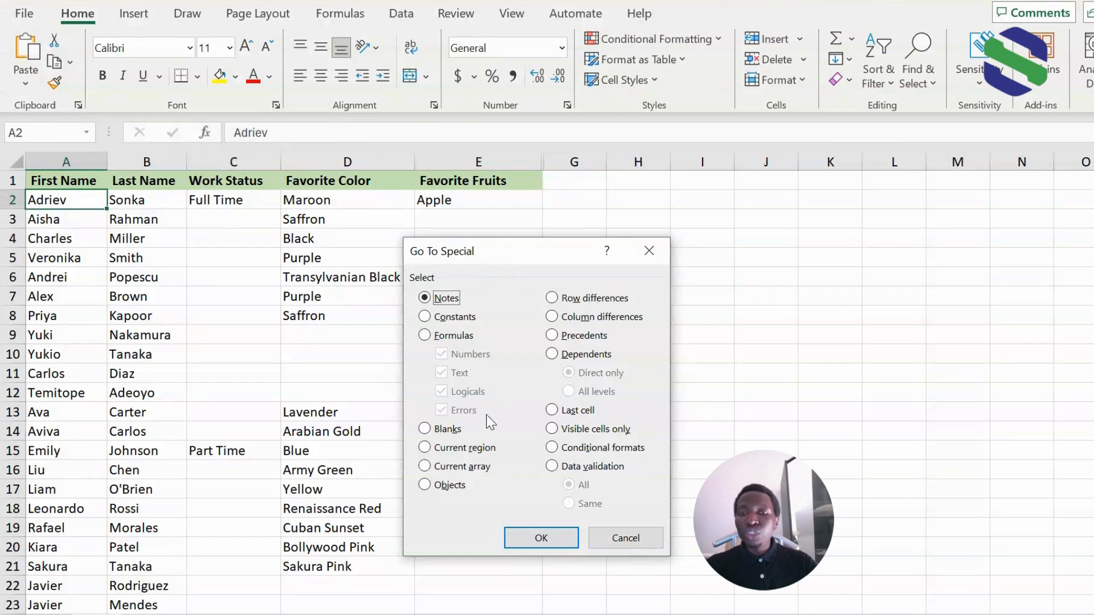
{"action": "left_click", "coordinate": [426, 431]}
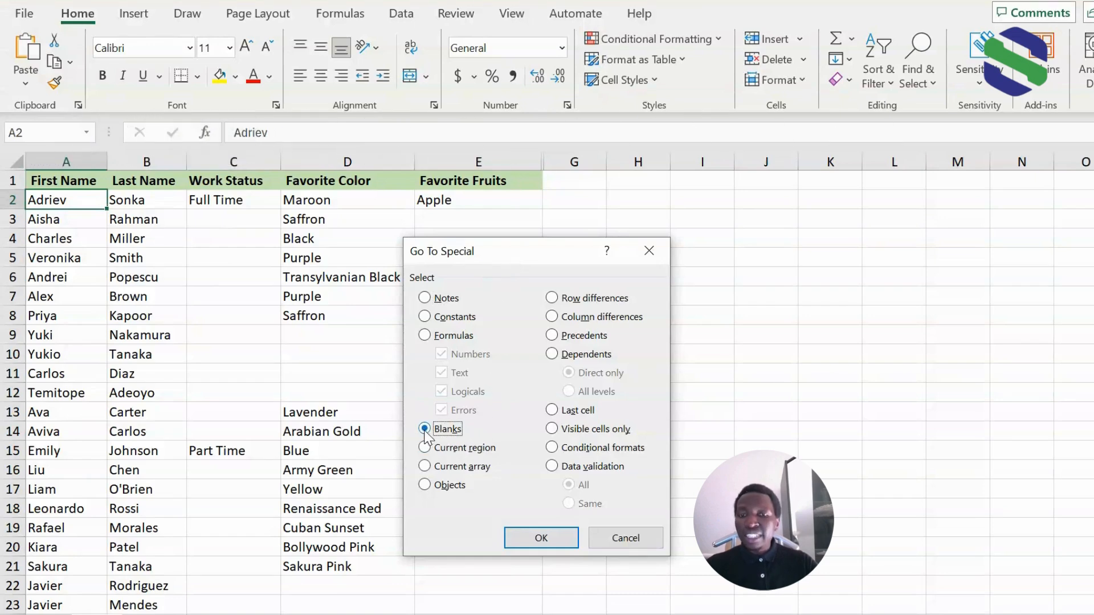
{"action": "left_click", "coordinate": [541, 538]}
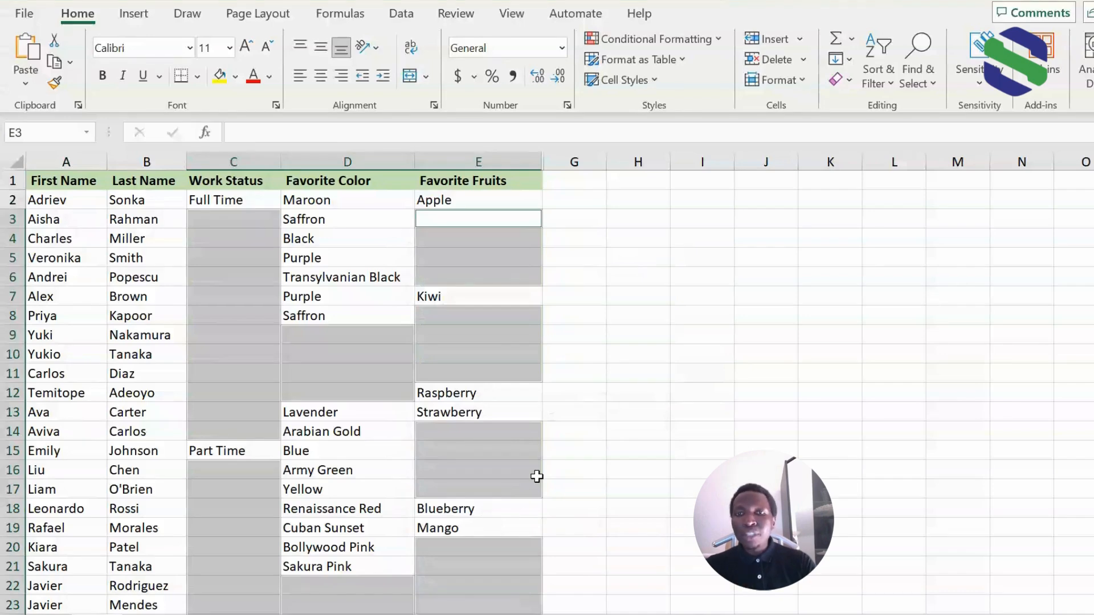
Step: Fill all selected blanks with the value directly above by entering =E2 from cell E3 across the whole selection
{"action": "type", "text": "="}
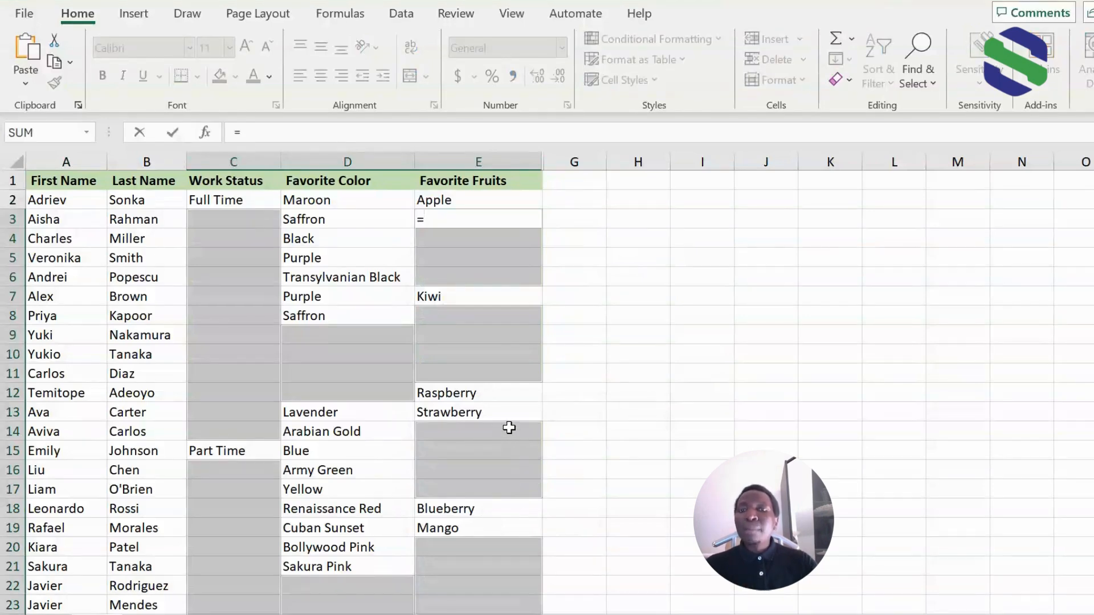
{"action": "left_click", "coordinate": [459, 200]}
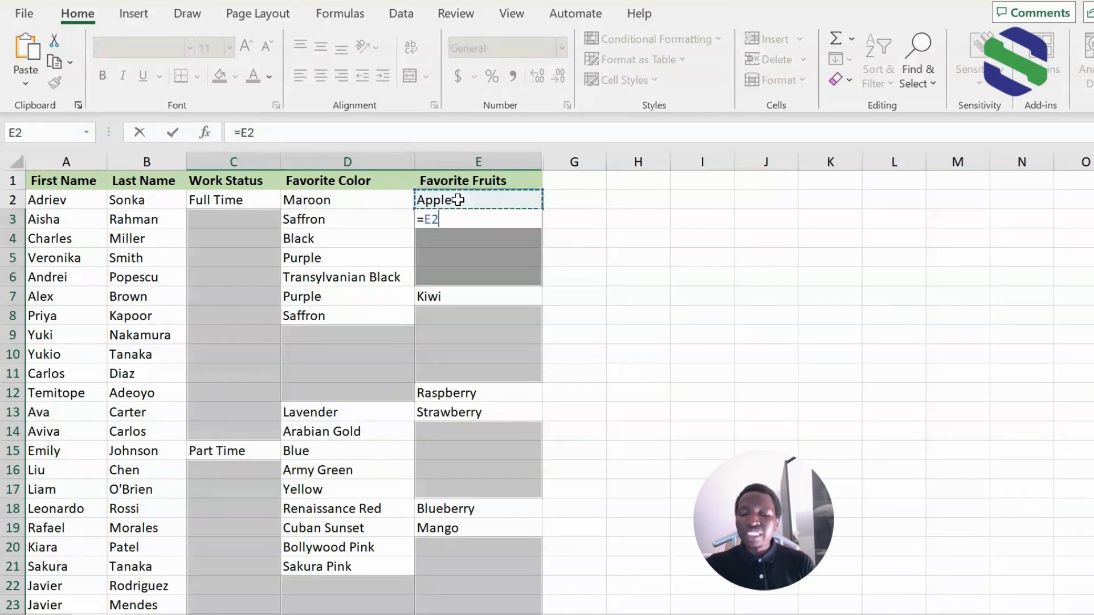
{"action": "key", "text": "ctrl+Return"}
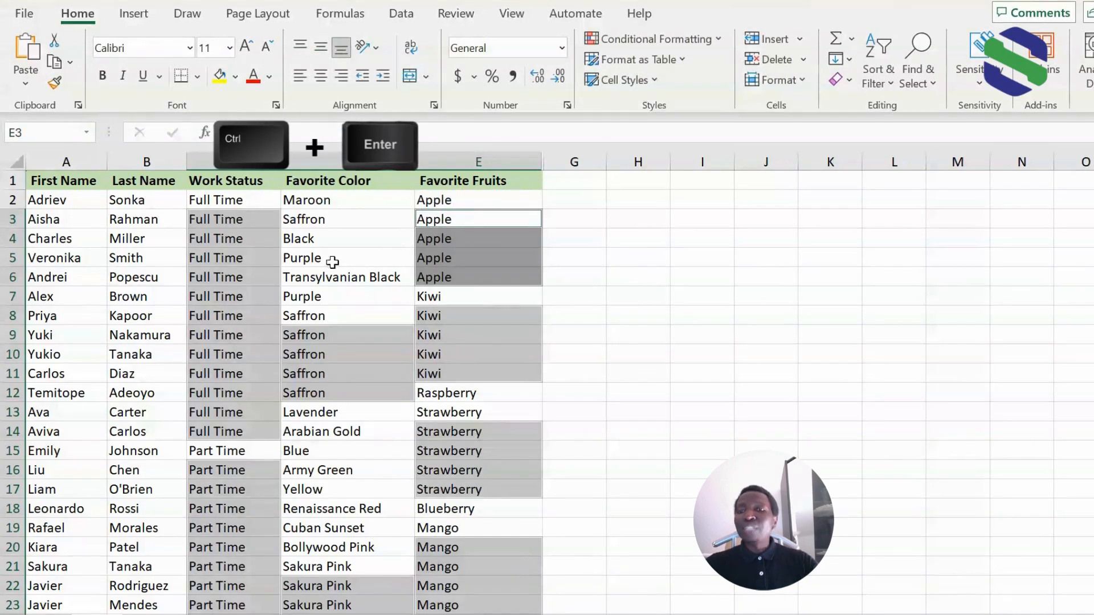
{"action": "scroll", "coordinate": [270, 301], "scroll_direction": "down", "scroll_amount": 12}
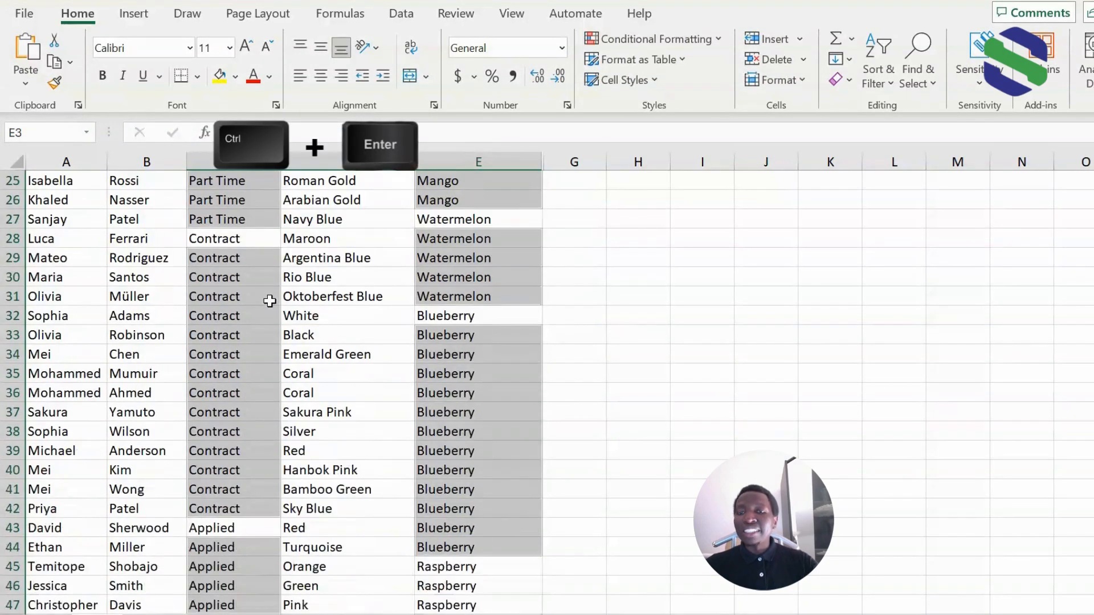
{"action": "scroll", "coordinate": [269, 302], "scroll_direction": "up", "scroll_amount": 12}
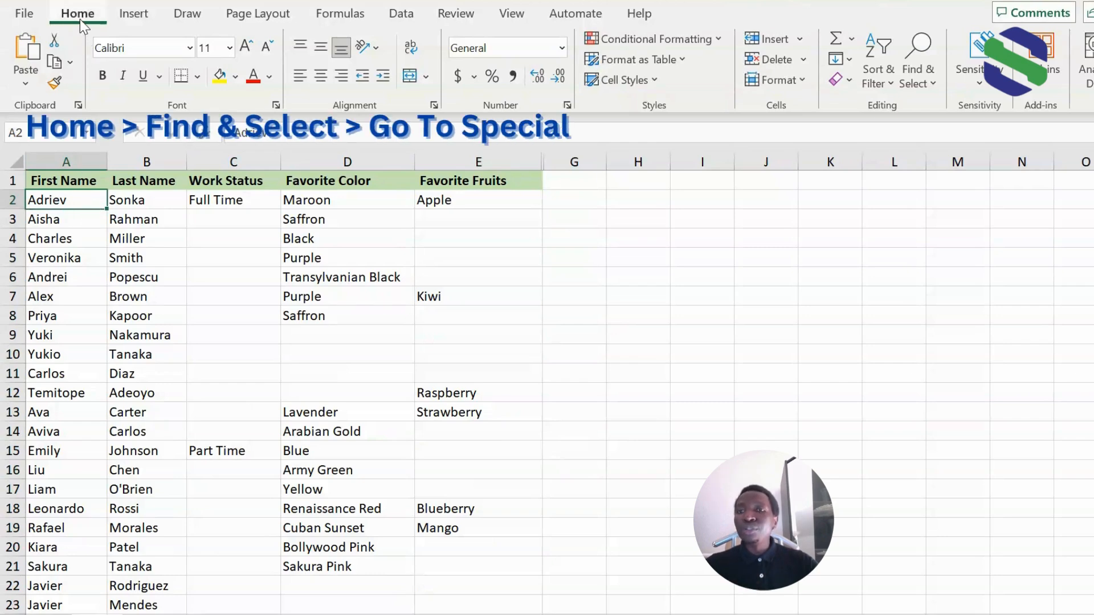
Step: Use Go To Special with Blanks to select every empty cell in the Work Status, Favorite Color and Favorite Fruits columns
{"action": "left_click", "coordinate": [934, 84]}
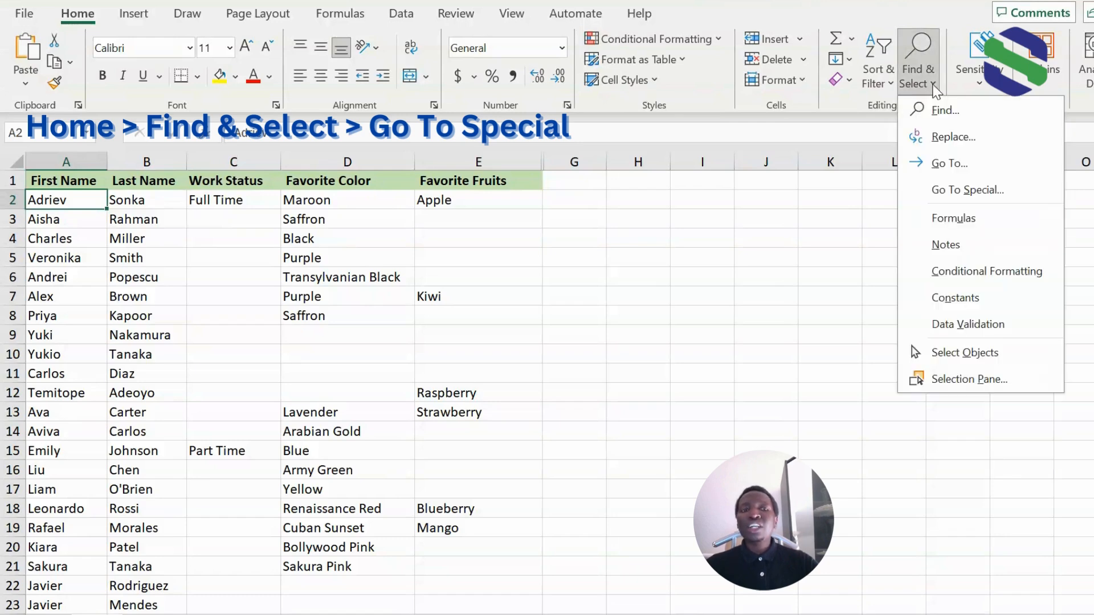
{"action": "left_click", "coordinate": [959, 189]}
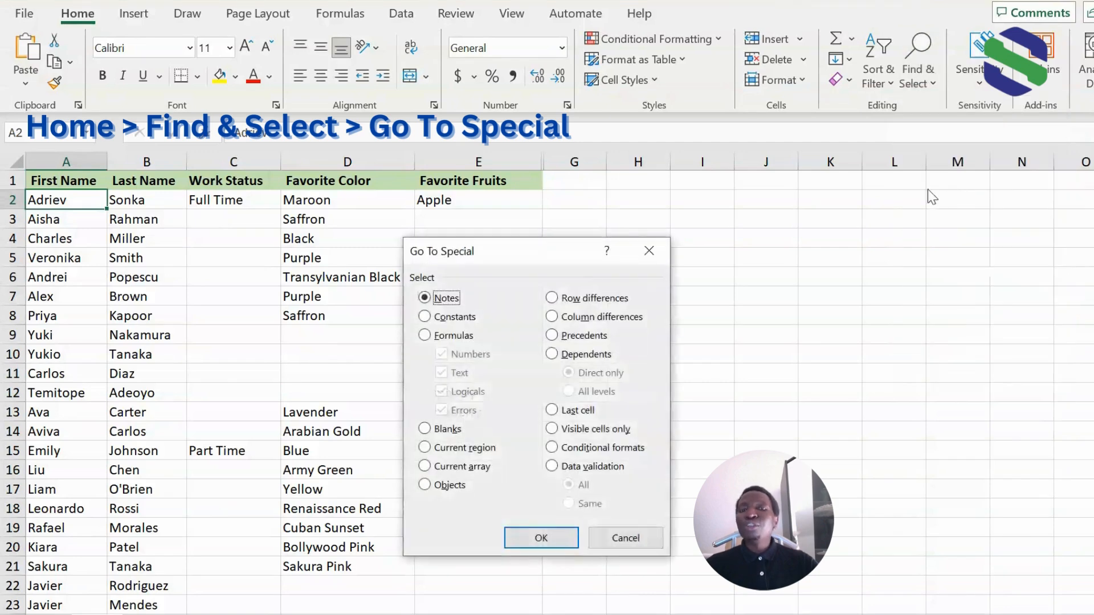
{"action": "left_click_drag", "start_coordinate": [544, 255], "coordinate": [547, 234]}
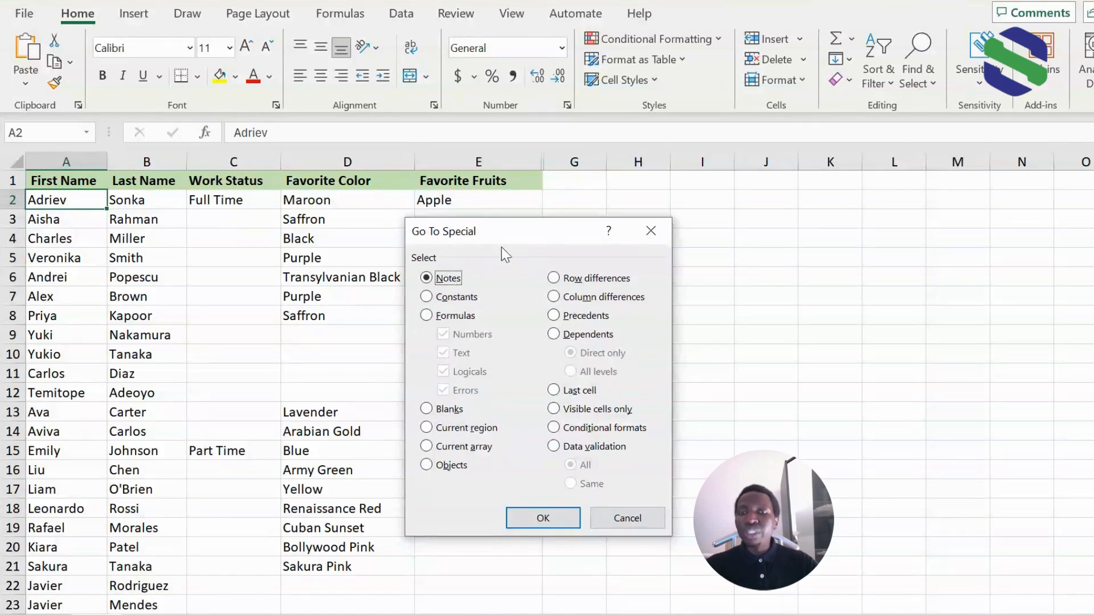
{"action": "left_click", "coordinate": [427, 410]}
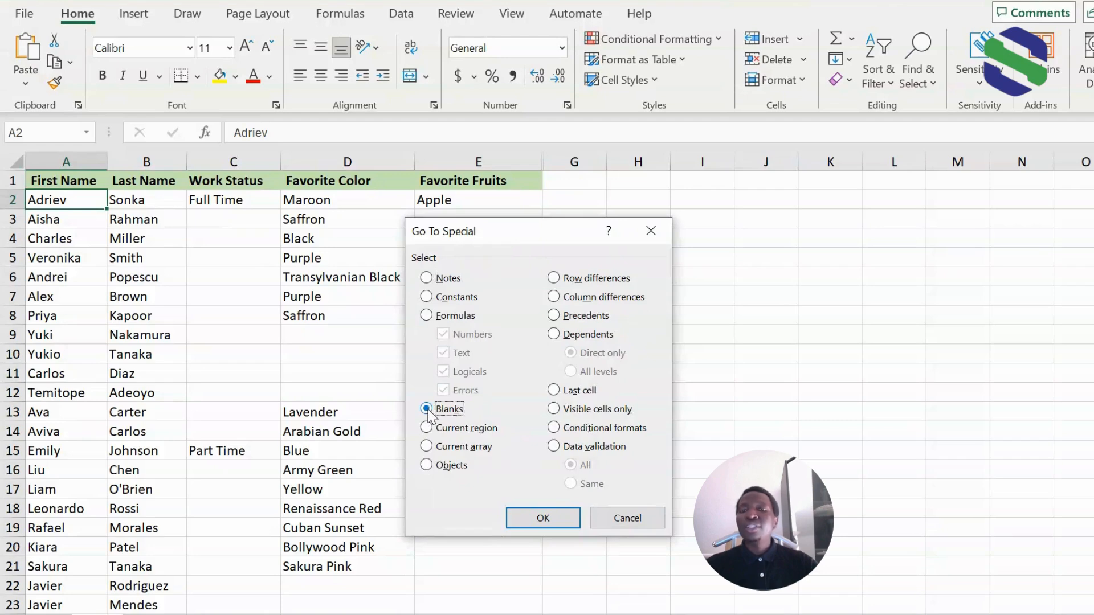
{"action": "left_click", "coordinate": [527, 519]}
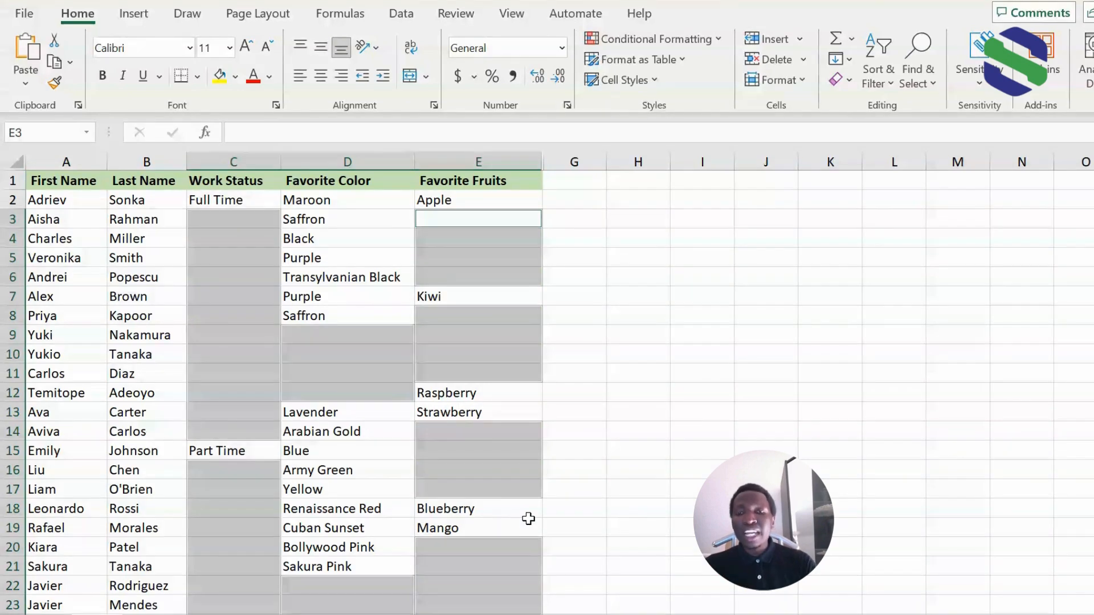
Step: Enter the relative formula =E2 in all selected blank cells at once so each one takes the value above it
{"action": "type", "text": "="}
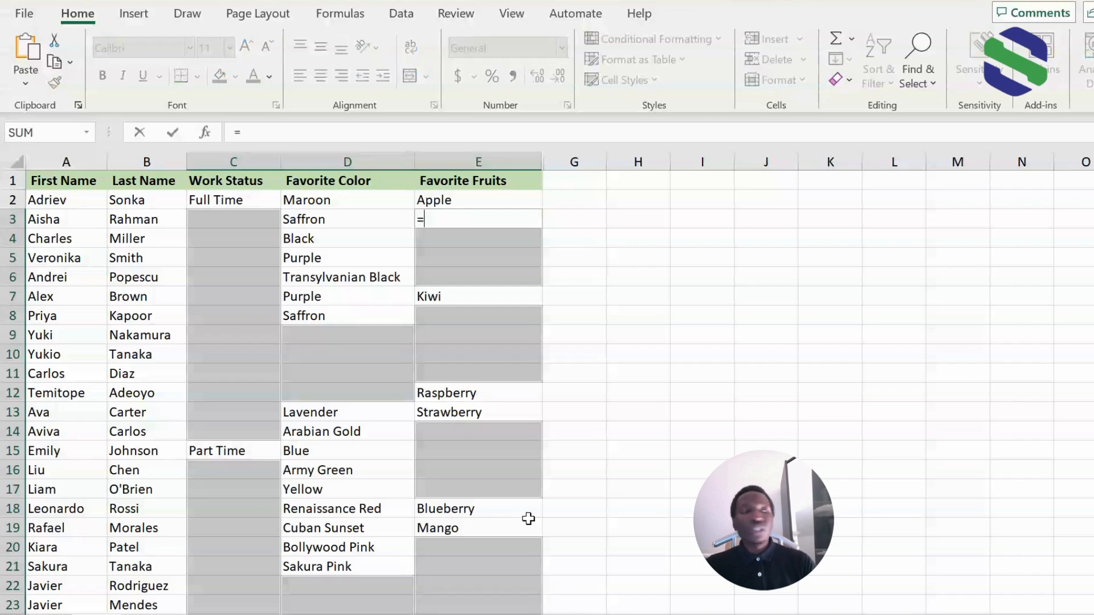
{"action": "left_click", "coordinate": [455, 200]}
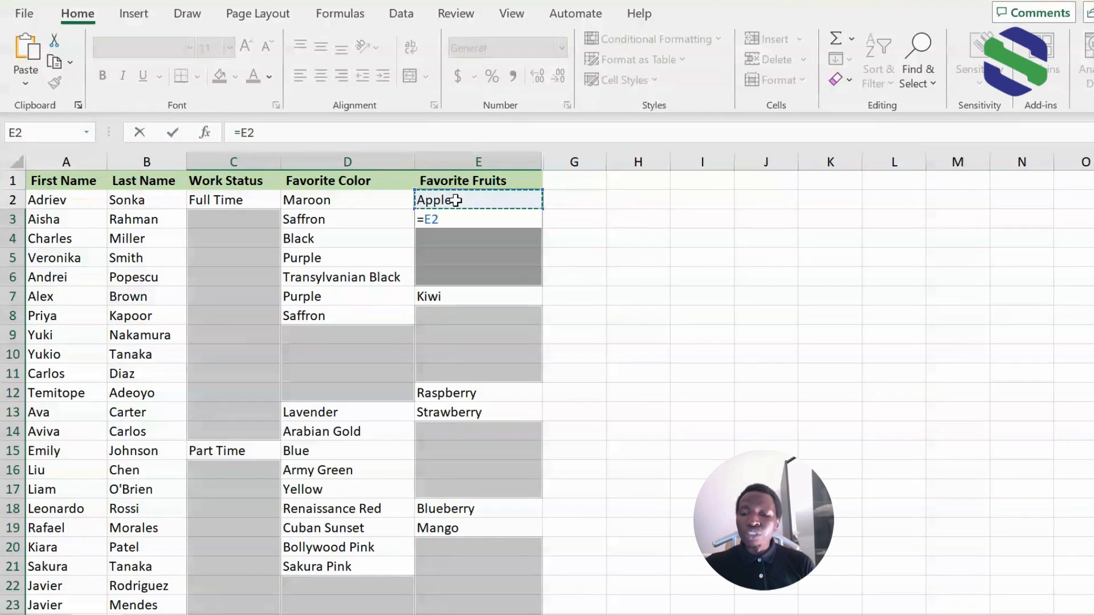
{"action": "key", "text": "ctrl+Return"}
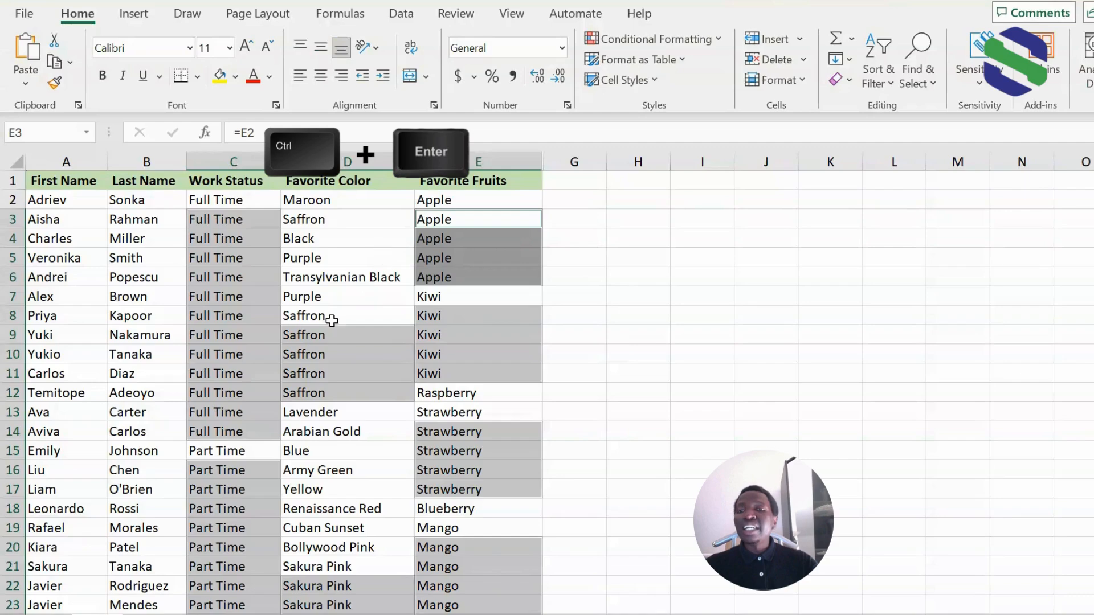
{"action": "scroll", "coordinate": [253, 308], "scroll_direction": "down", "scroll_amount": 9}
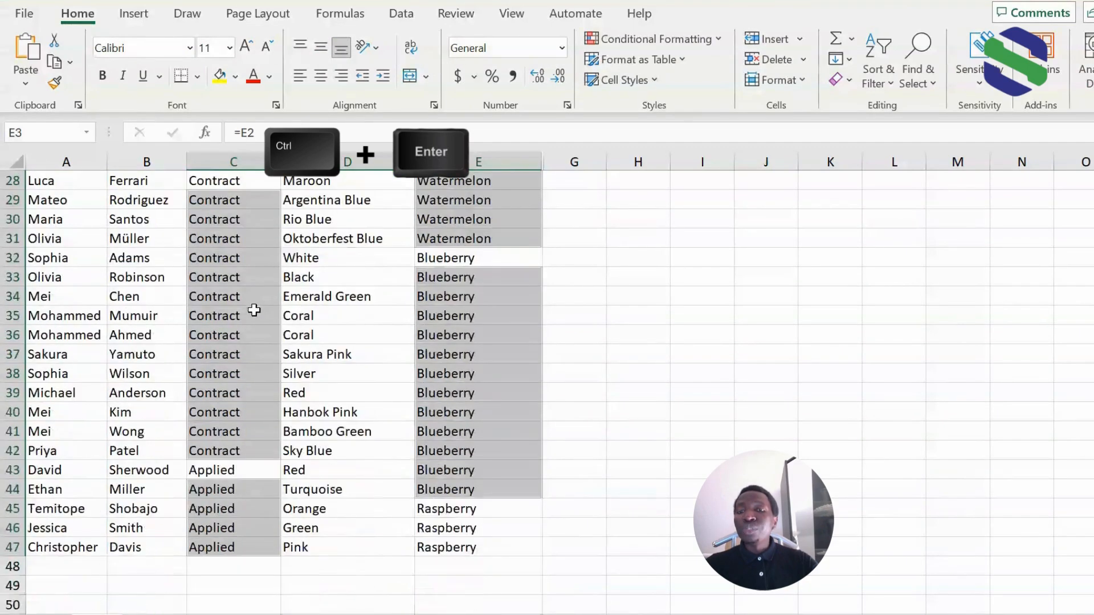
{"action": "scroll", "coordinate": [254, 310], "scroll_direction": "down", "scroll_amount": 4}
{"action": "scroll", "coordinate": [254, 317], "scroll_direction": "up", "scroll_amount": 11}
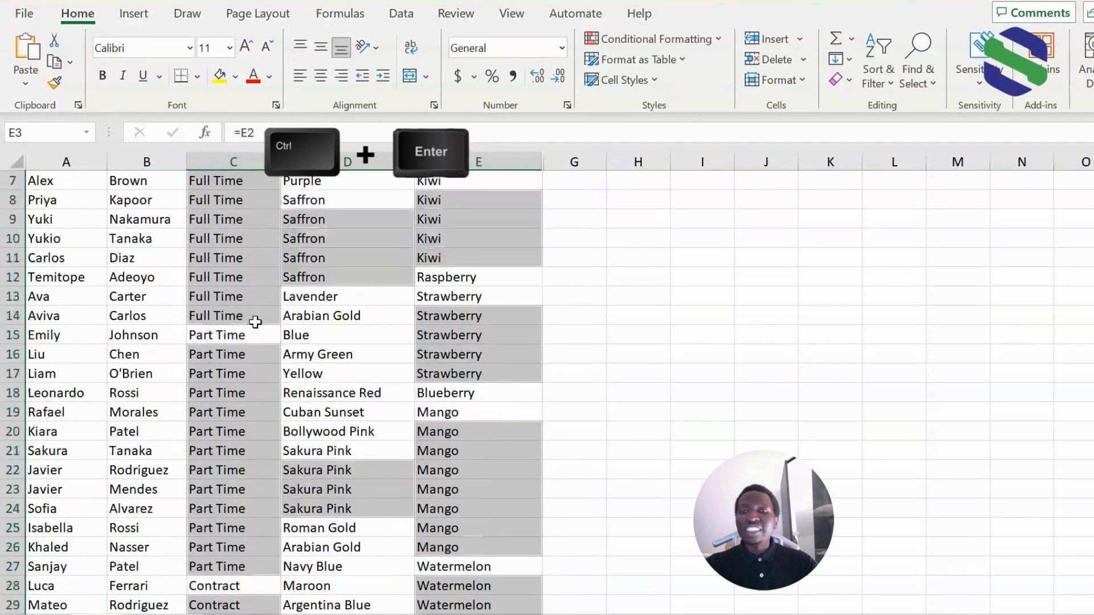
{"action": "scroll", "coordinate": [256, 322], "scroll_direction": "up", "scroll_amount": 2}
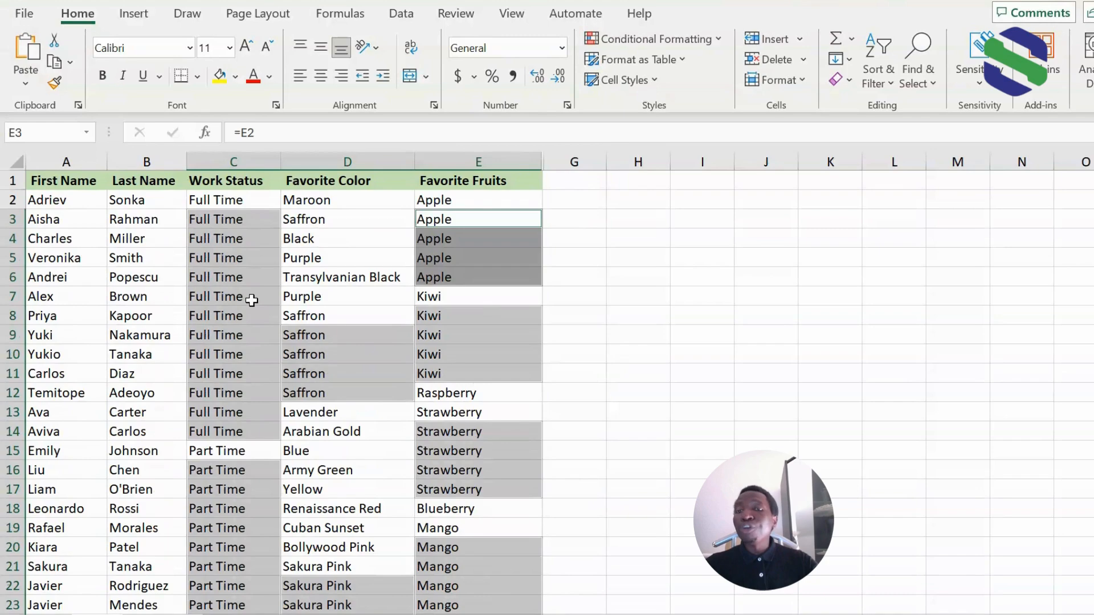
{"action": "scroll", "coordinate": [252, 300], "scroll_direction": "down", "scroll_amount": 8}
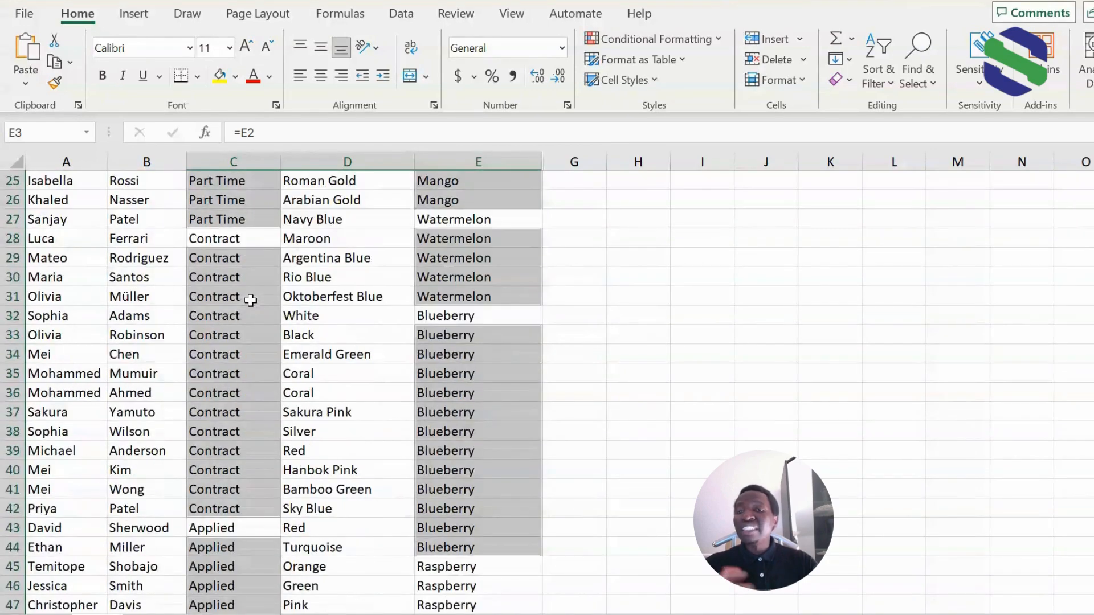